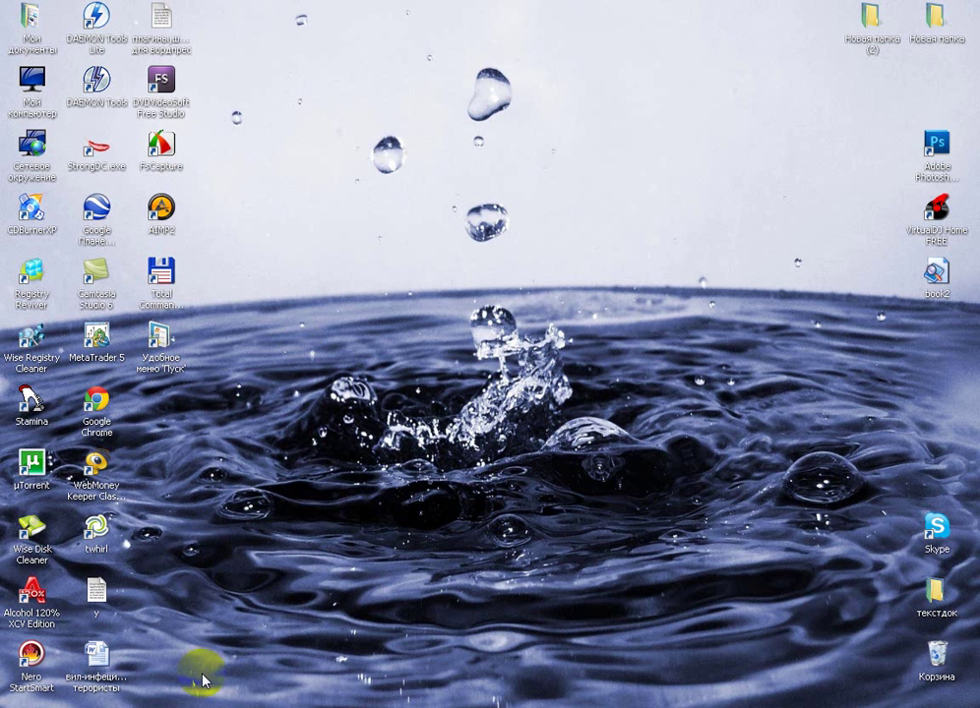
- Switch to Google Chrome and open the Free Studio 5.2.1 page from the DVDVideoSoft program list
{"action": "left_click", "coordinate": [108, 706]}
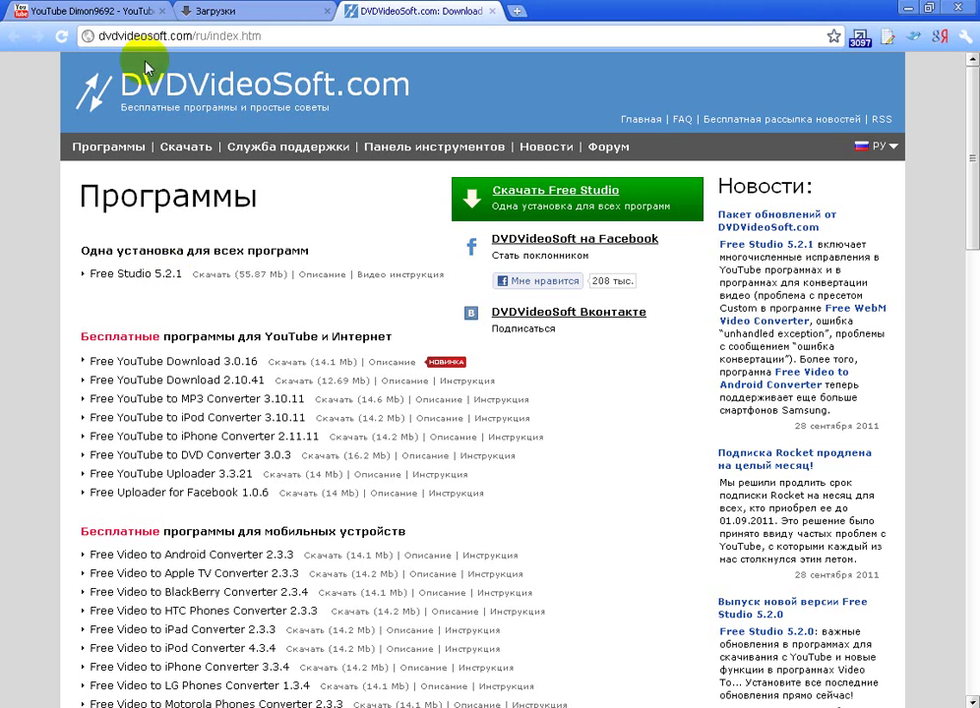
{"action": "left_click_drag", "start_coordinate": [103, 36], "coordinate": [192, 38]}
{"action": "left_click", "coordinate": [302, 37]}
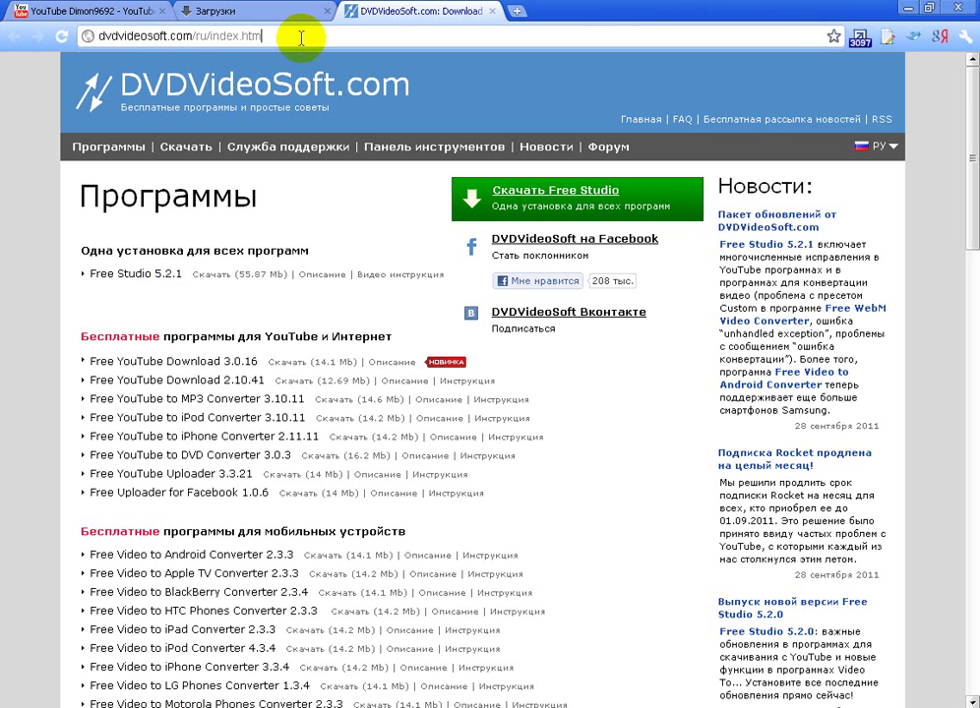
{"action": "left_click", "coordinate": [131, 277]}
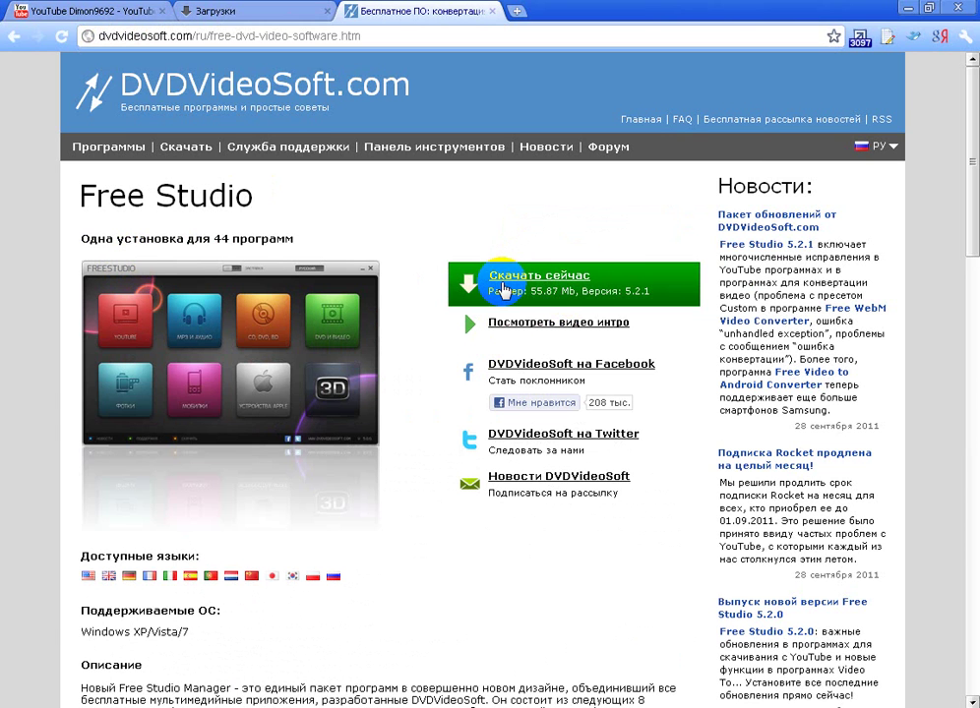
- Show the downloaded FreeStudio (1).exe in its folder and minimize the browser
{"action": "left_click", "coordinate": [257, 17]}
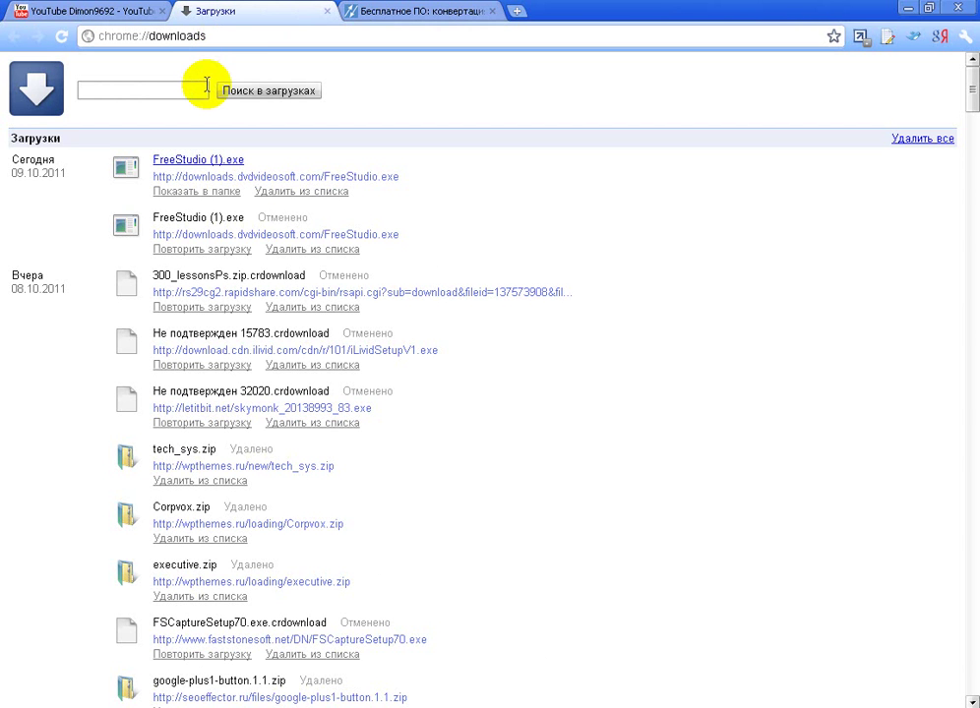
{"action": "left_click", "coordinate": [197, 192]}
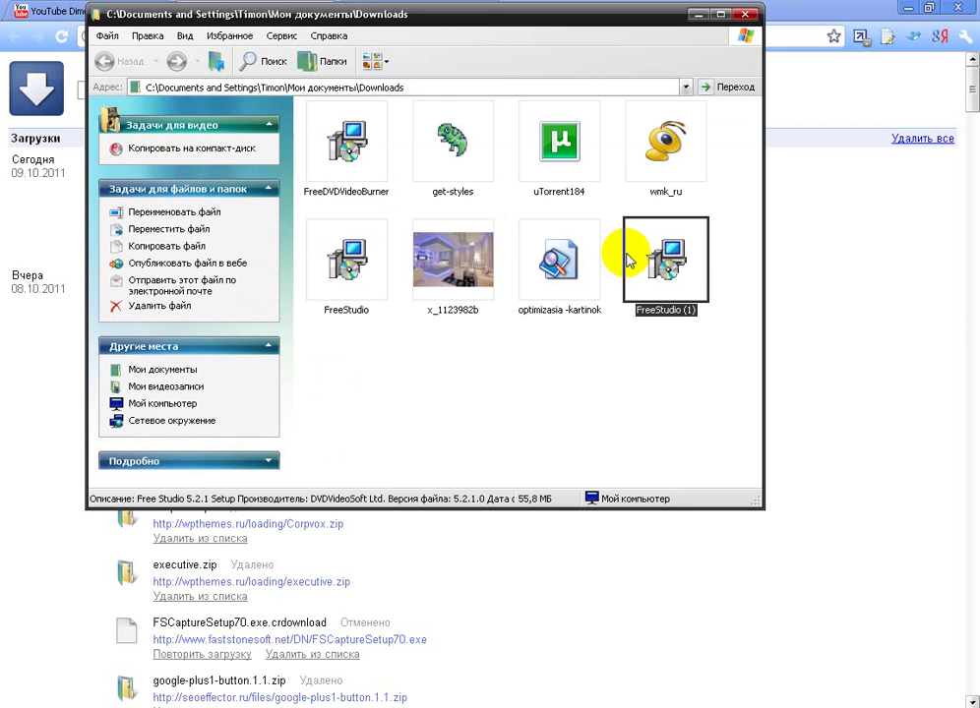
{"action": "left_click", "coordinate": [871, 22]}
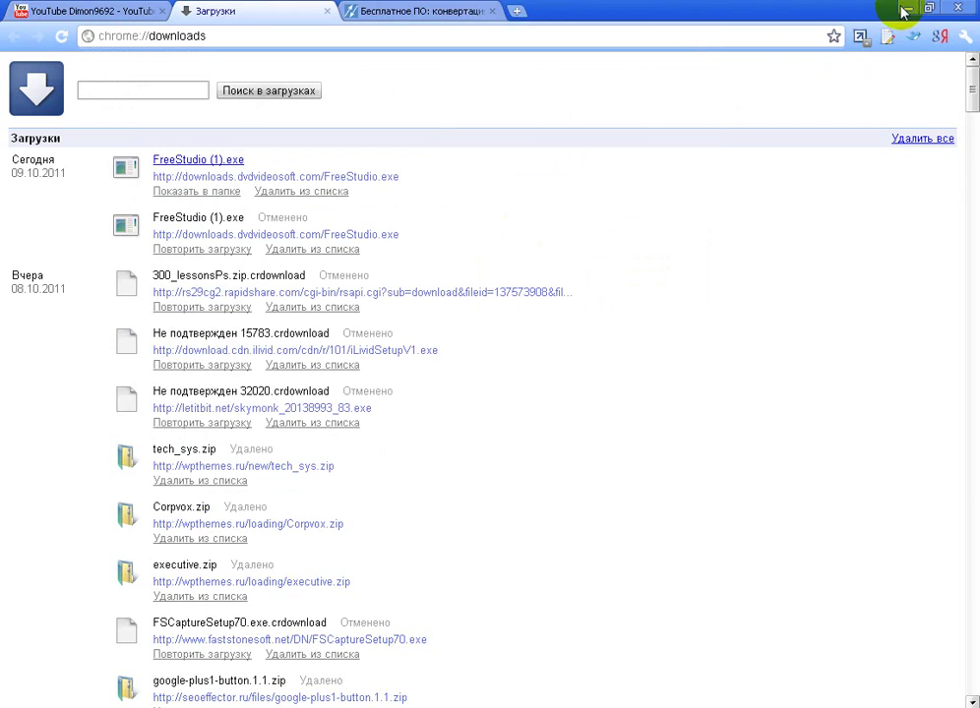
{"action": "left_click", "coordinate": [899, 8]}
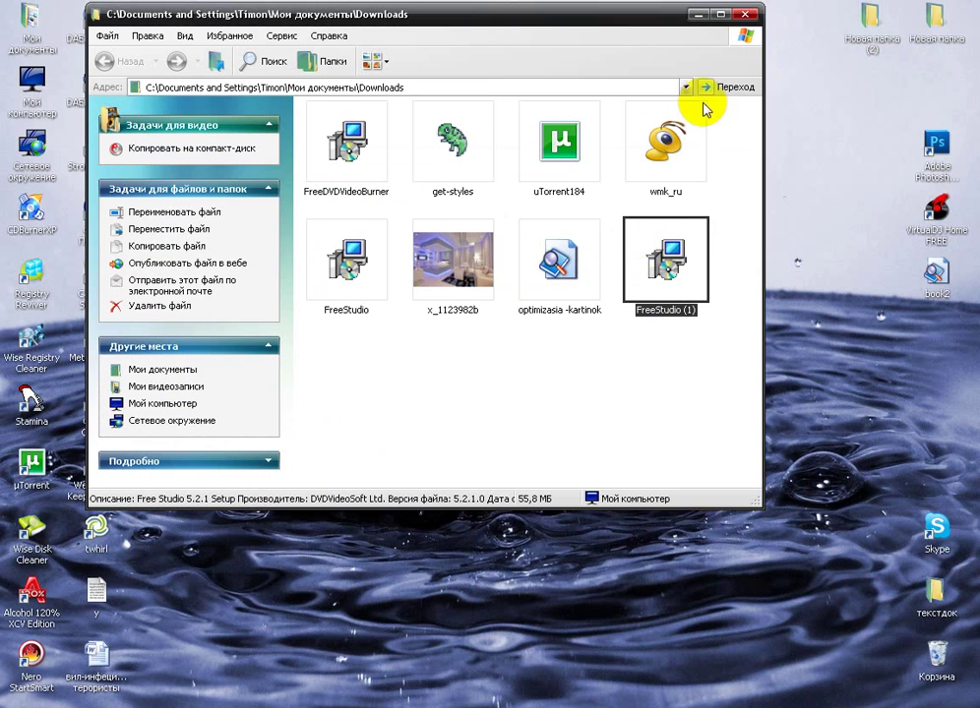
- Run the FreeStudio (1) installer with Russian as the setup language and accept the licence agreement
{"action": "double_click", "coordinate": [666, 279]}
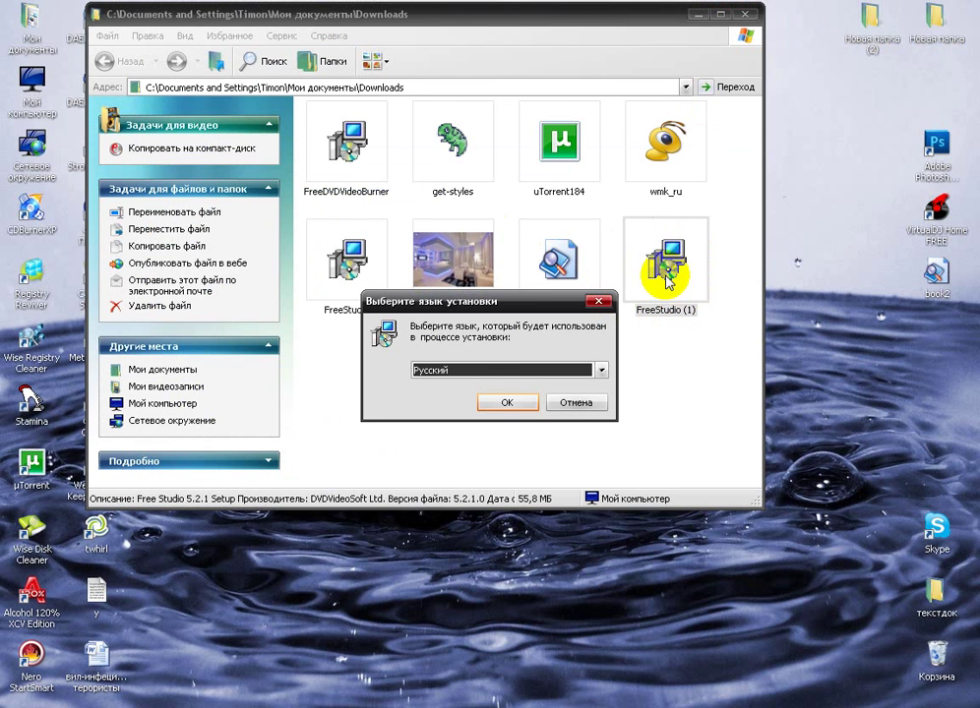
{"action": "left_click", "coordinate": [502, 402]}
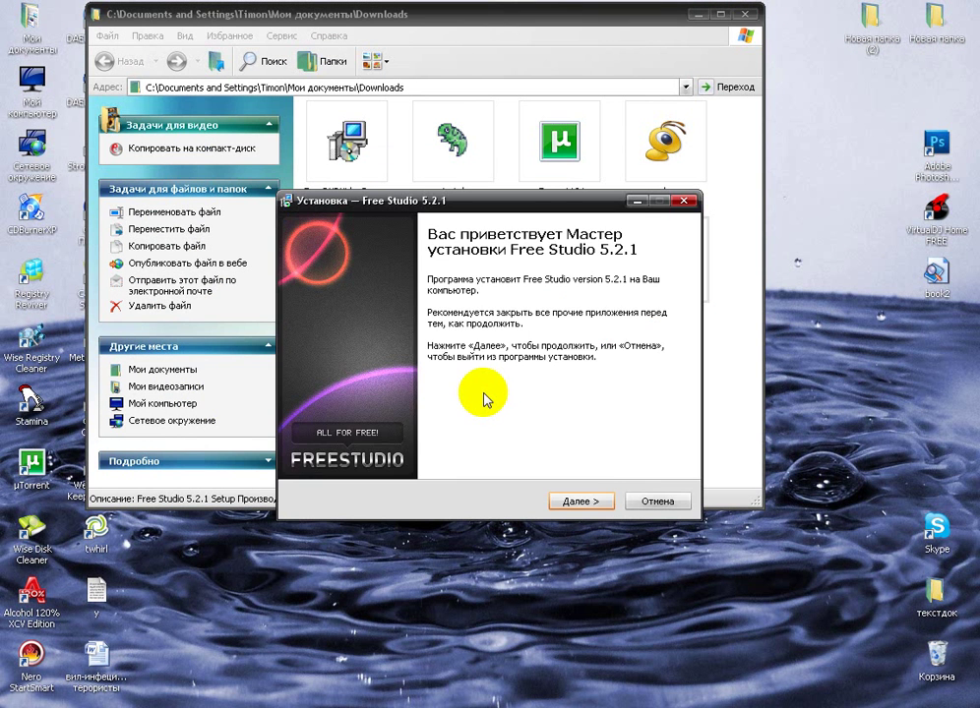
{"action": "left_click", "coordinate": [584, 497]}
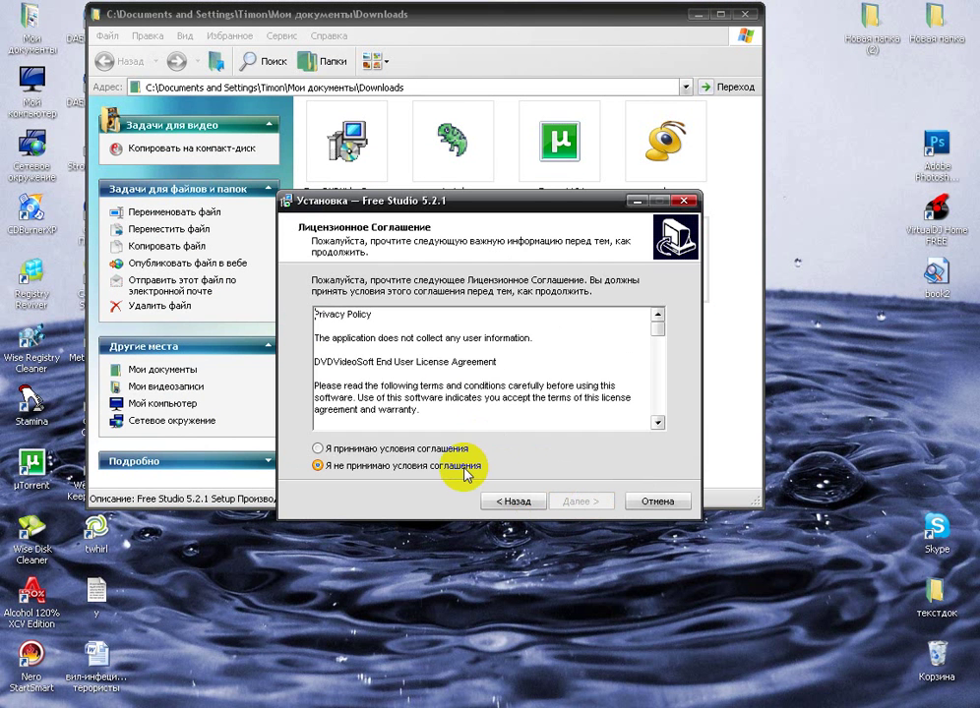
{"action": "left_click", "coordinate": [335, 449]}
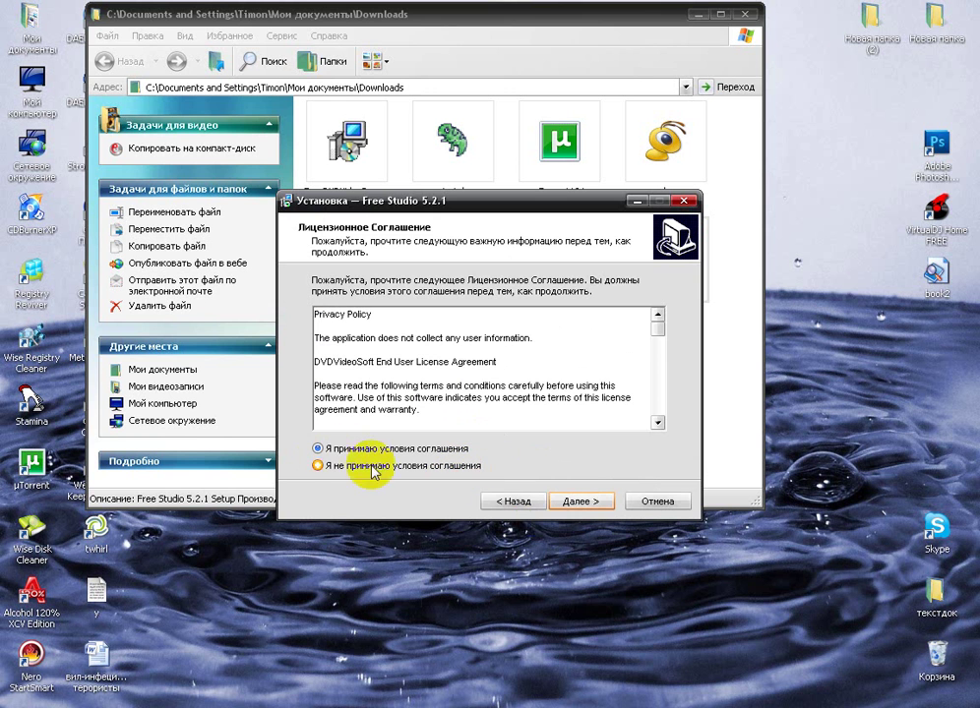
{"action": "left_click", "coordinate": [578, 502]}
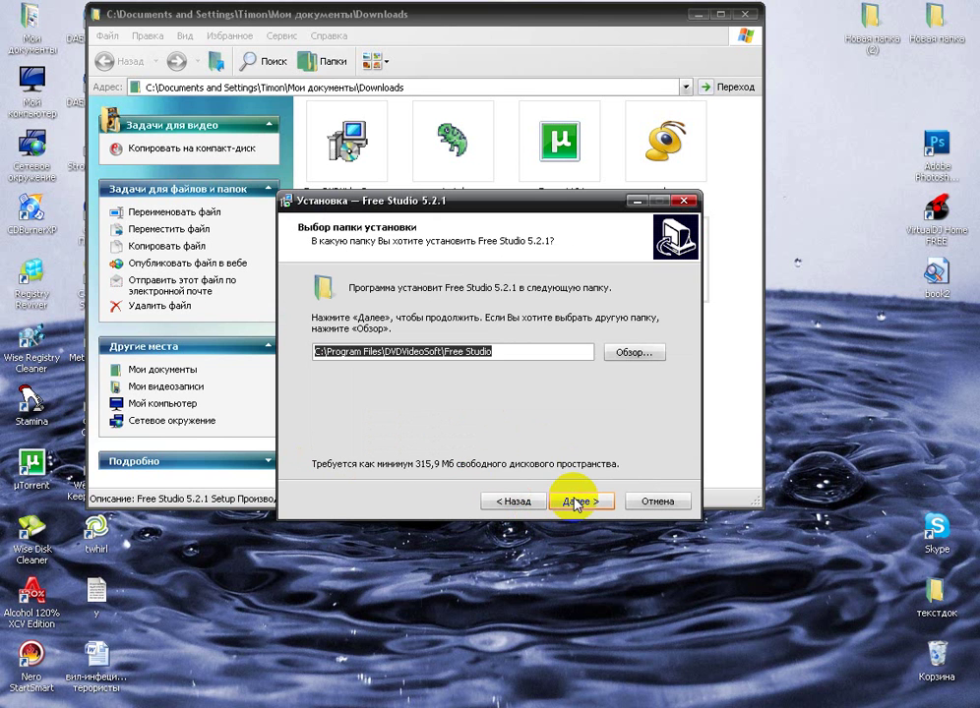
- Set the installation folder to D:\проги\Free Studio by browsing to the проги folder on drive D
{"action": "left_click", "coordinate": [616, 352]}
{"action": "left_click_drag", "start_coordinate": [619, 324], "coordinate": [558, 306]}
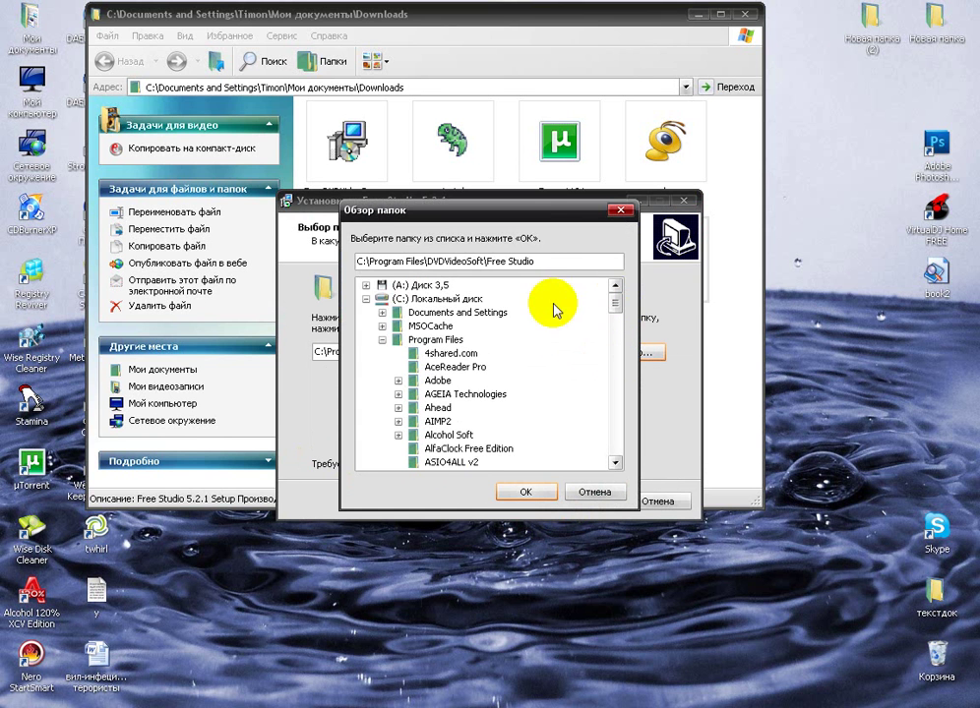
{"action": "left_click", "coordinate": [365, 299]}
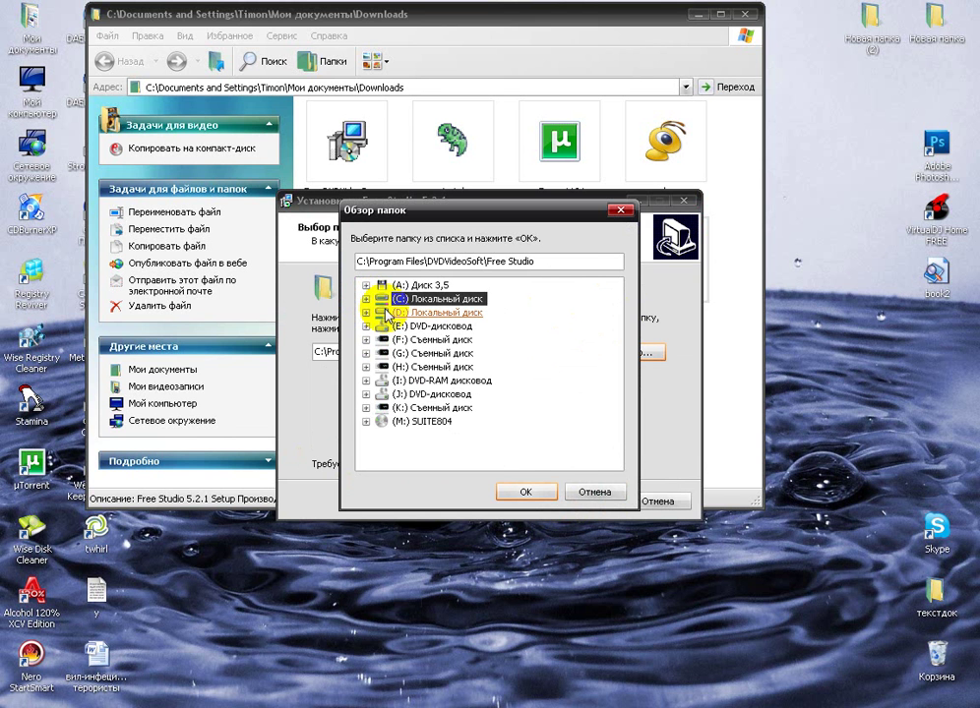
{"action": "double_click", "coordinate": [389, 313]}
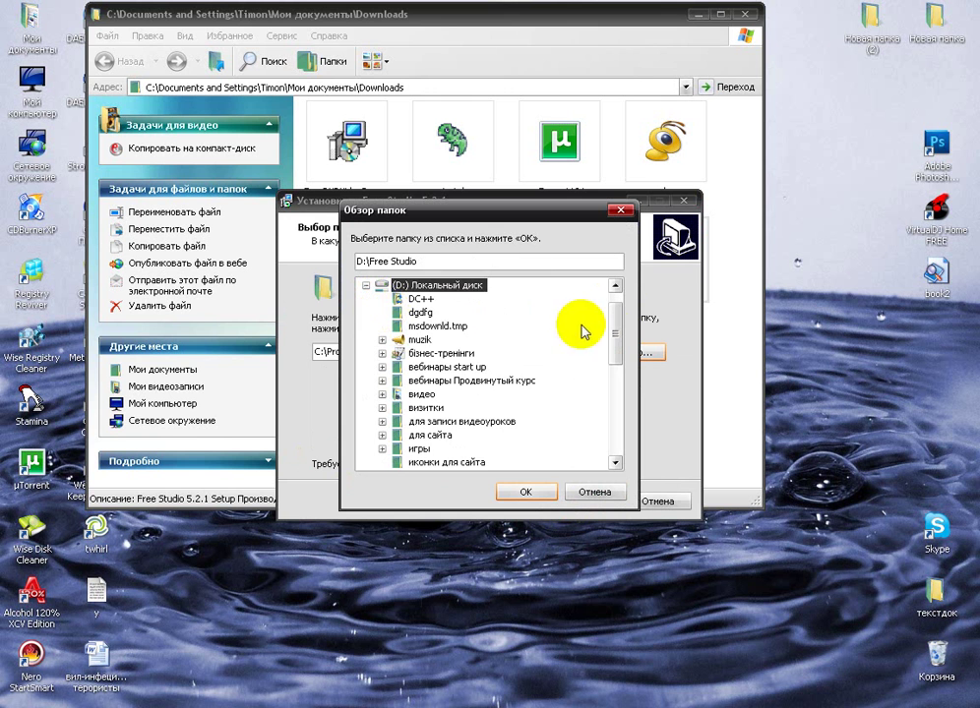
{"action": "left_click_drag", "start_coordinate": [610, 333], "coordinate": [615, 394]}
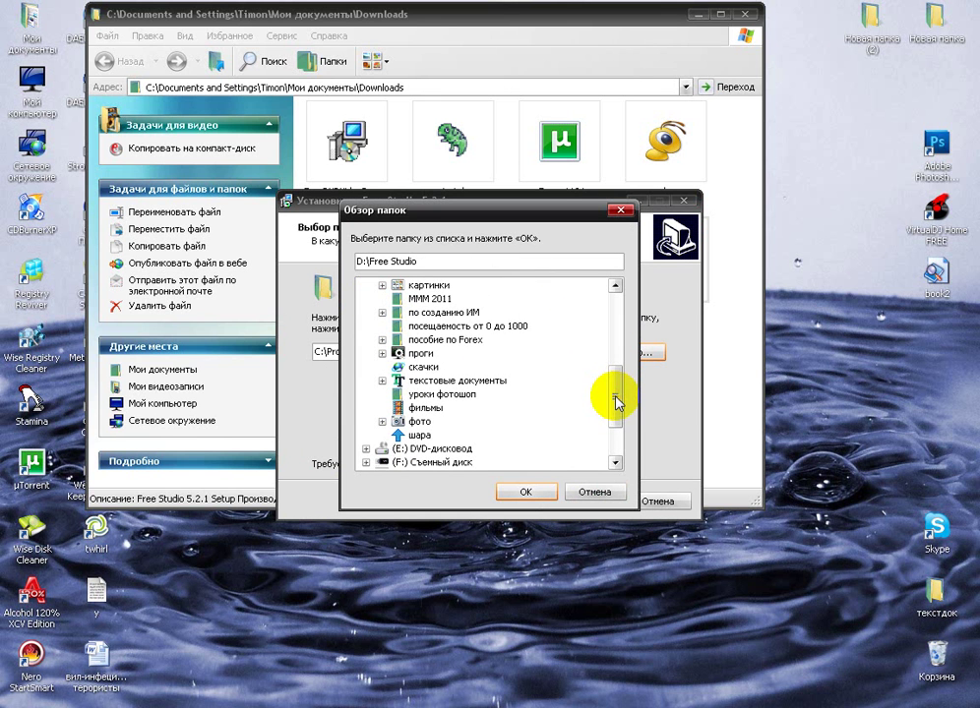
{"action": "double_click", "coordinate": [420, 356]}
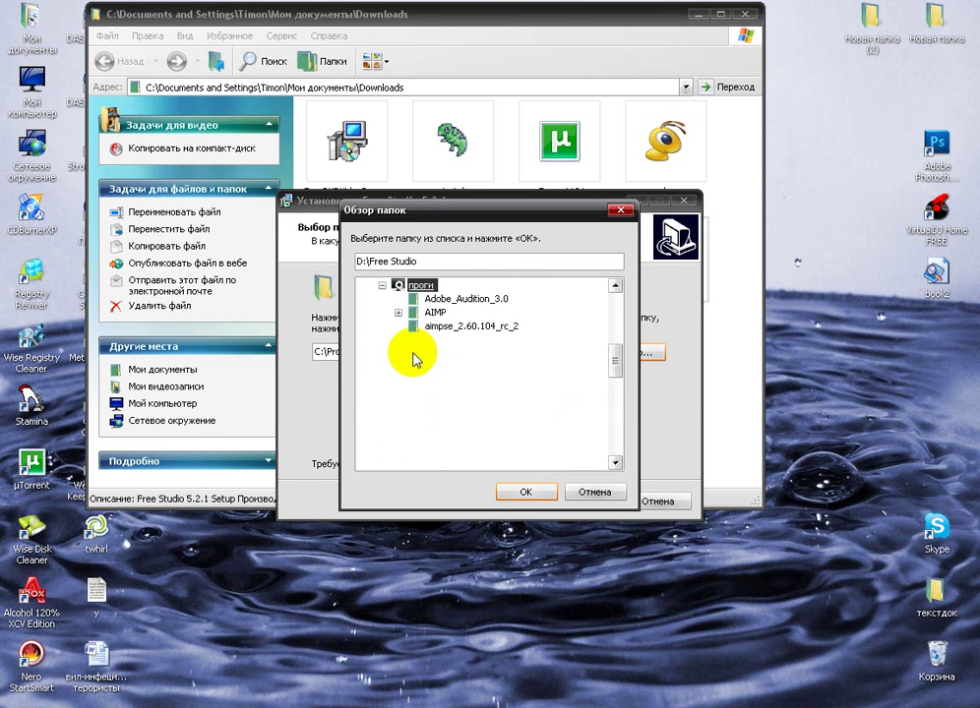
{"action": "left_click", "coordinate": [526, 494]}
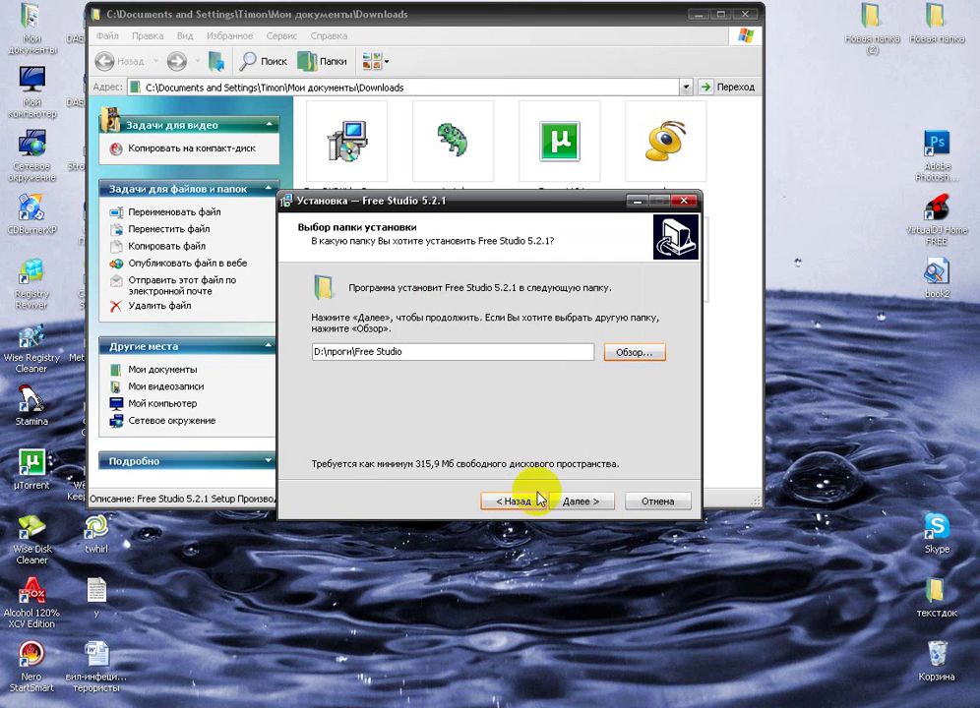
- Continue the setup and agree to install into the already existing D:\проги\Free Studio folder
{"action": "left_click", "coordinate": [584, 502]}
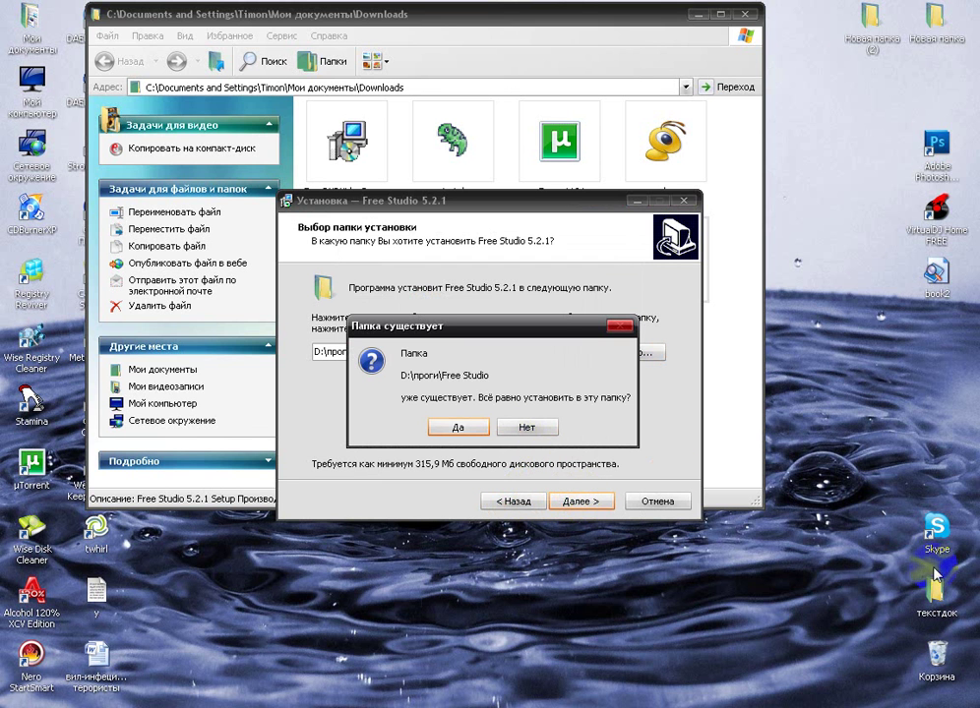
{"action": "left_click", "coordinate": [956, 587]}
{"action": "left_click", "coordinate": [415, 372]}
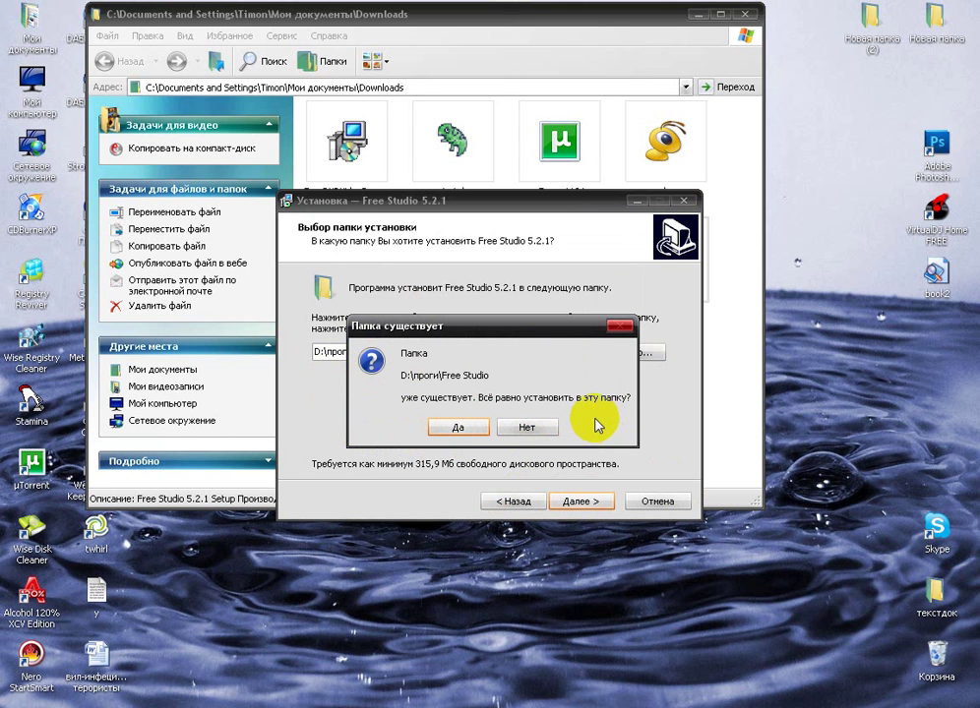
{"action": "left_click", "coordinate": [459, 424]}
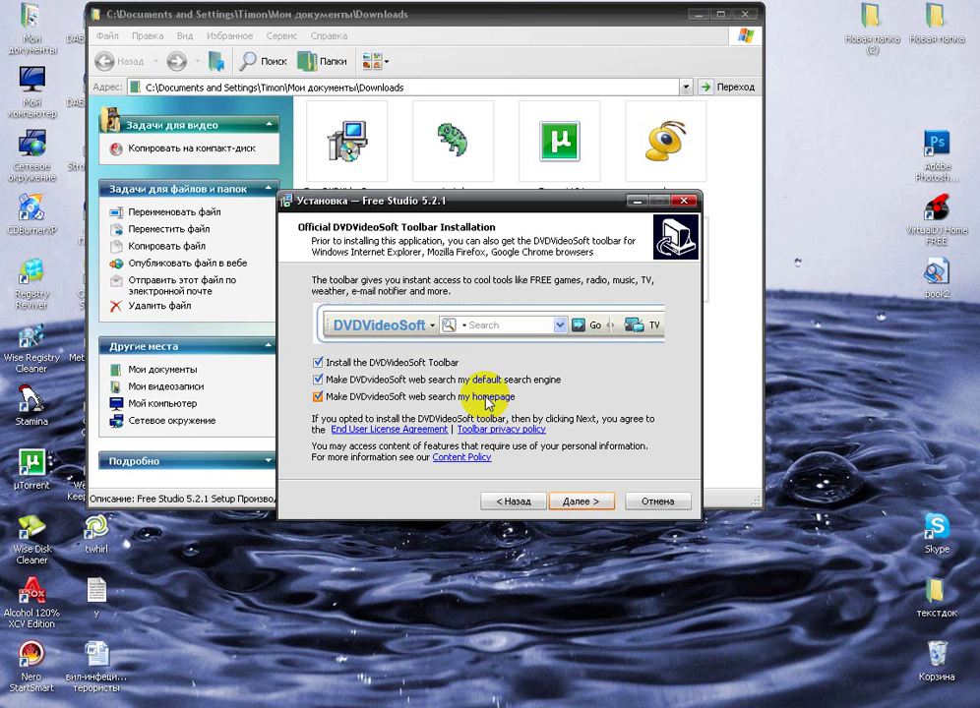
- Decline the DVDVideoSoft Toolbar and start the Free Studio installation
{"action": "left_click", "coordinate": [318, 363]}
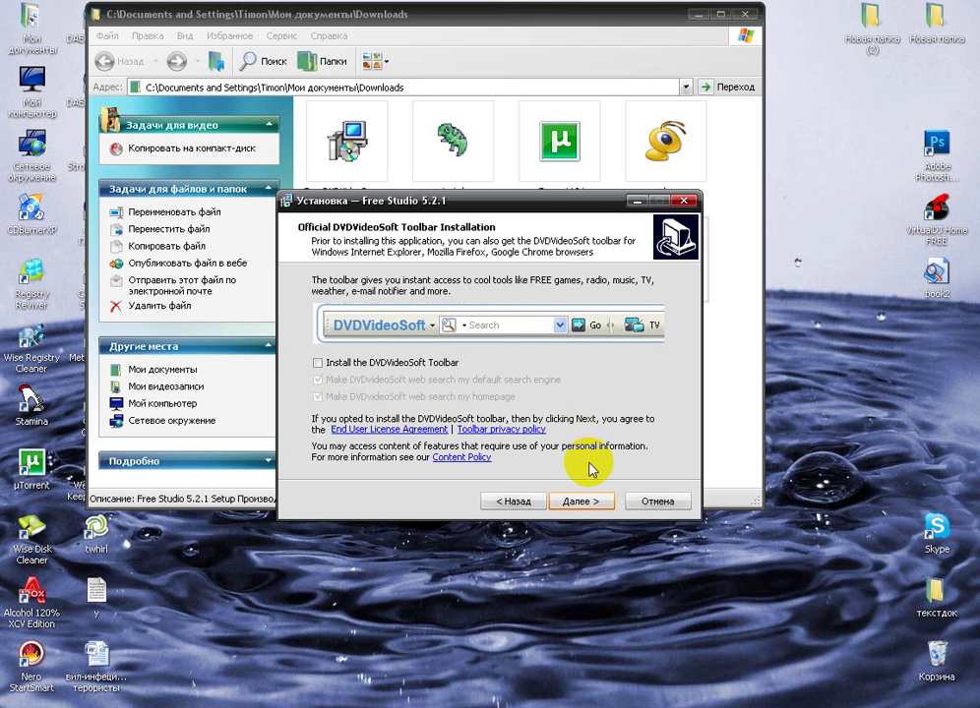
{"action": "left_click", "coordinate": [580, 502]}
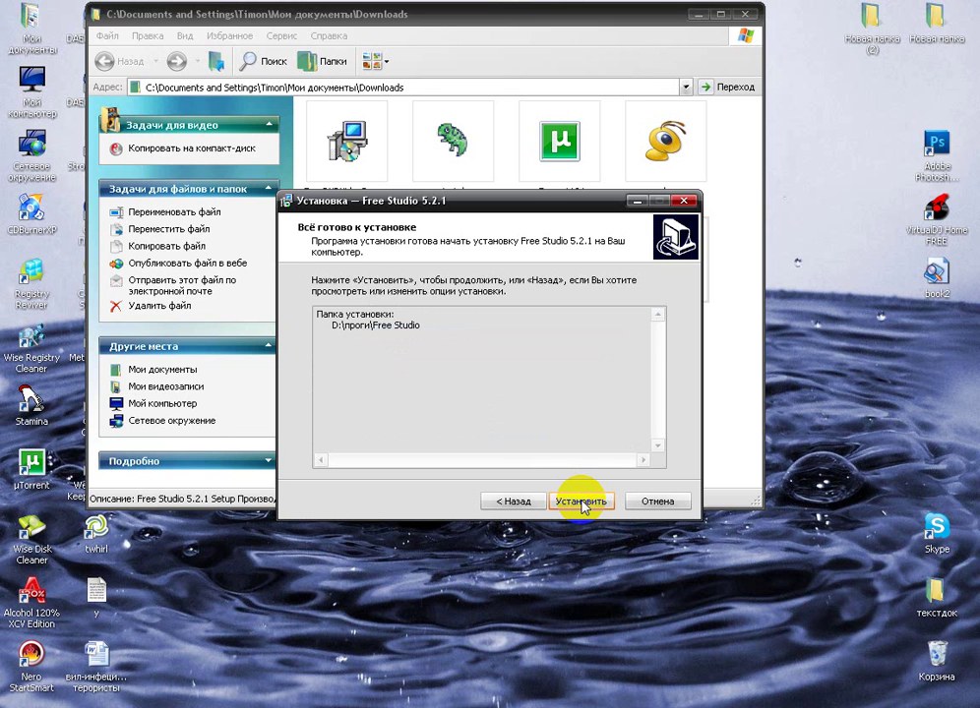
{"action": "left_click", "coordinate": [581, 503]}
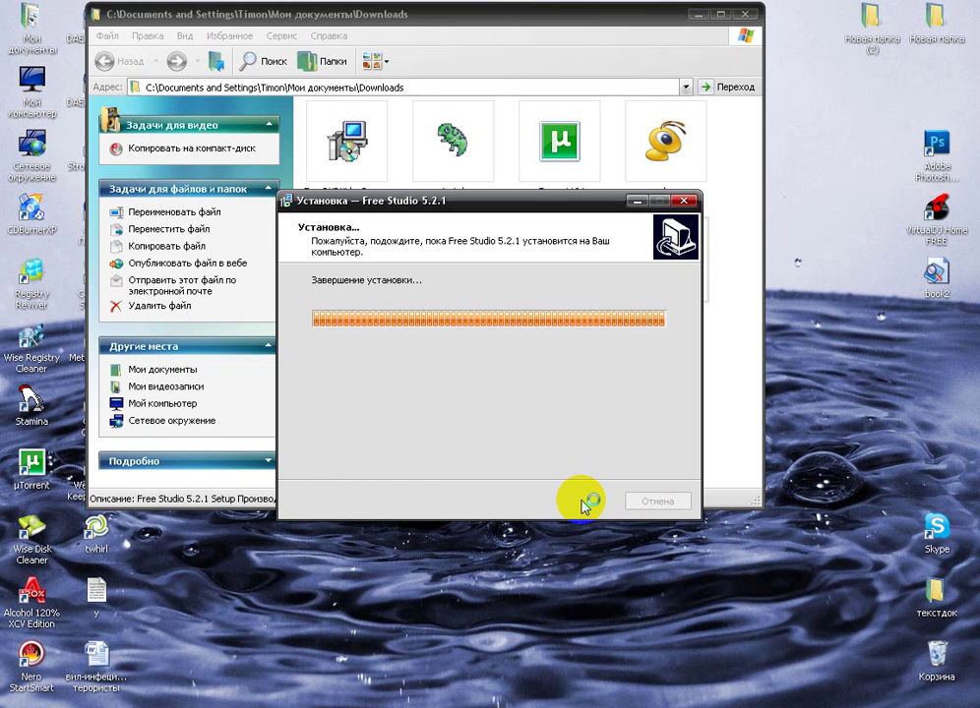
- Minimize the Downloads folder window and finish the setup with the option to launch Free Studio Manager enabled
{"action": "left_click", "coordinate": [656, 15]}
{"action": "left_click", "coordinate": [700, 14]}
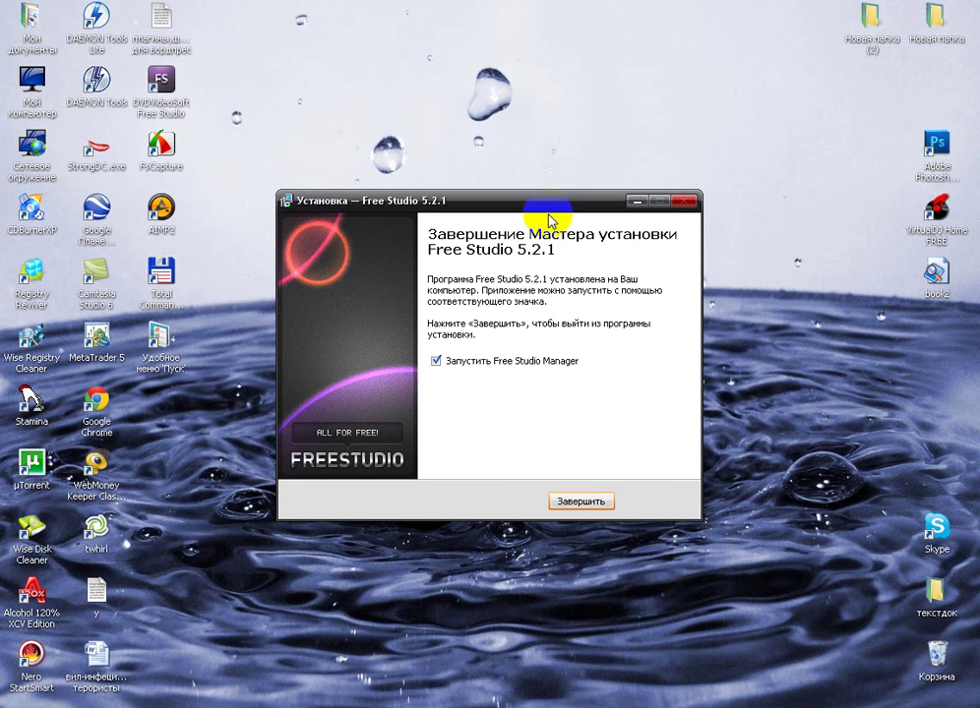
{"action": "left_click", "coordinate": [576, 502]}
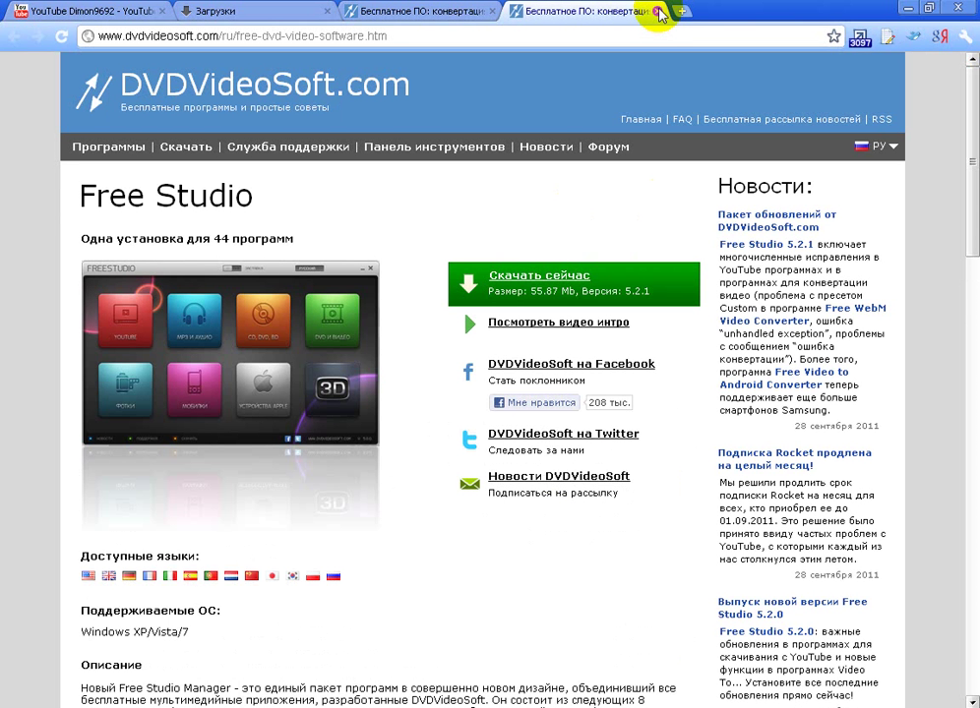
- Close the extra DVDVideoSoft page opened by the installer and minimize the browser
{"action": "left_click", "coordinate": [658, 12]}
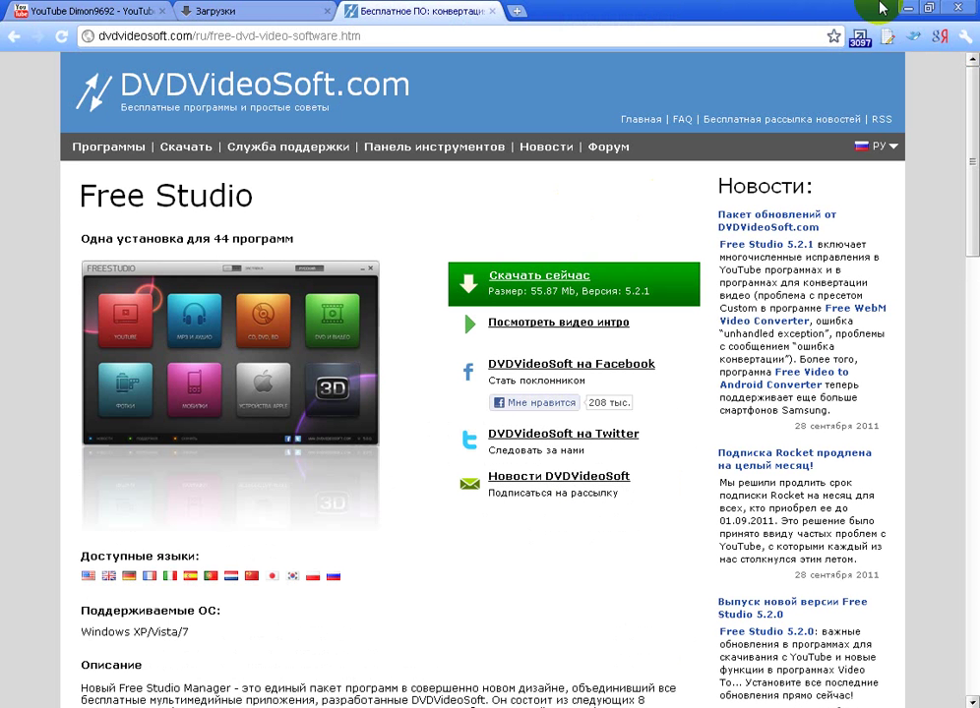
{"action": "left_click", "coordinate": [908, 10]}
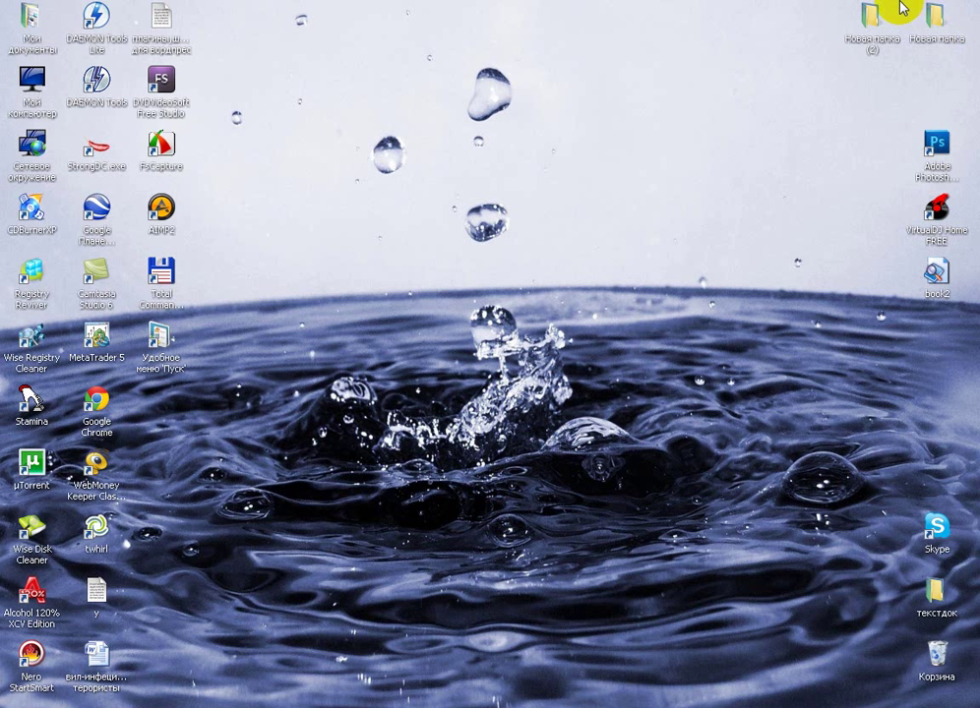
{"action": "left_click", "coordinate": [413, 150]}
{"action": "left_click", "coordinate": [424, 99]}
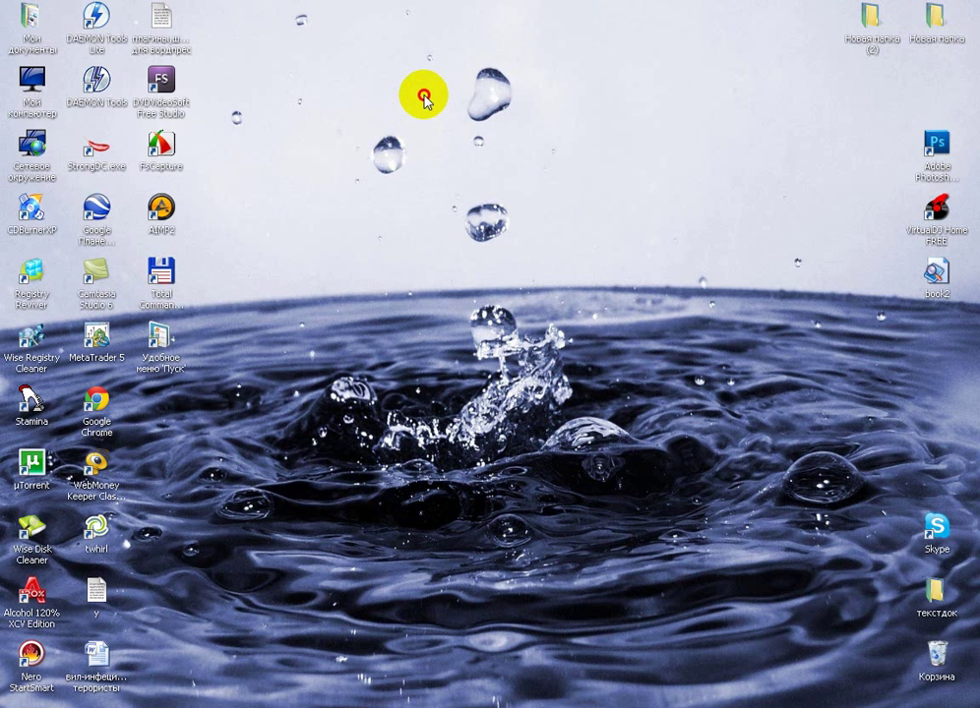
{"action": "left_click", "coordinate": [422, 99]}
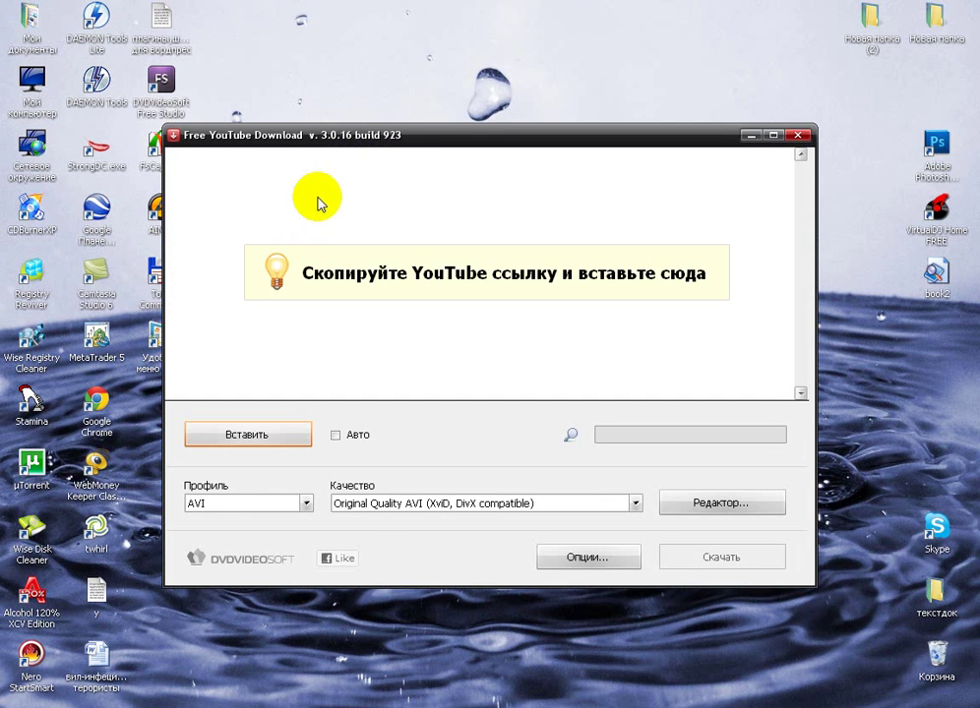
- Switch to the YouTube page in Google Chrome, open the recommended Nike «Арифметика успеха» commercial and pause it
{"action": "left_click_drag", "start_coordinate": [410, 128], "coordinate": [411, 110]}
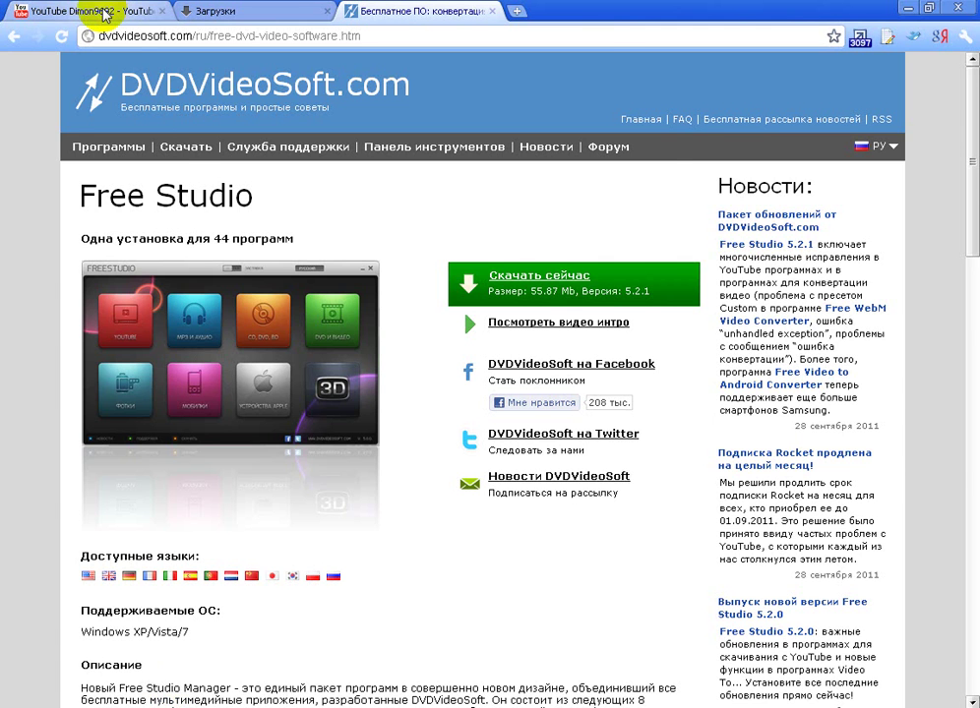
{"action": "left_click", "coordinate": [87, 10]}
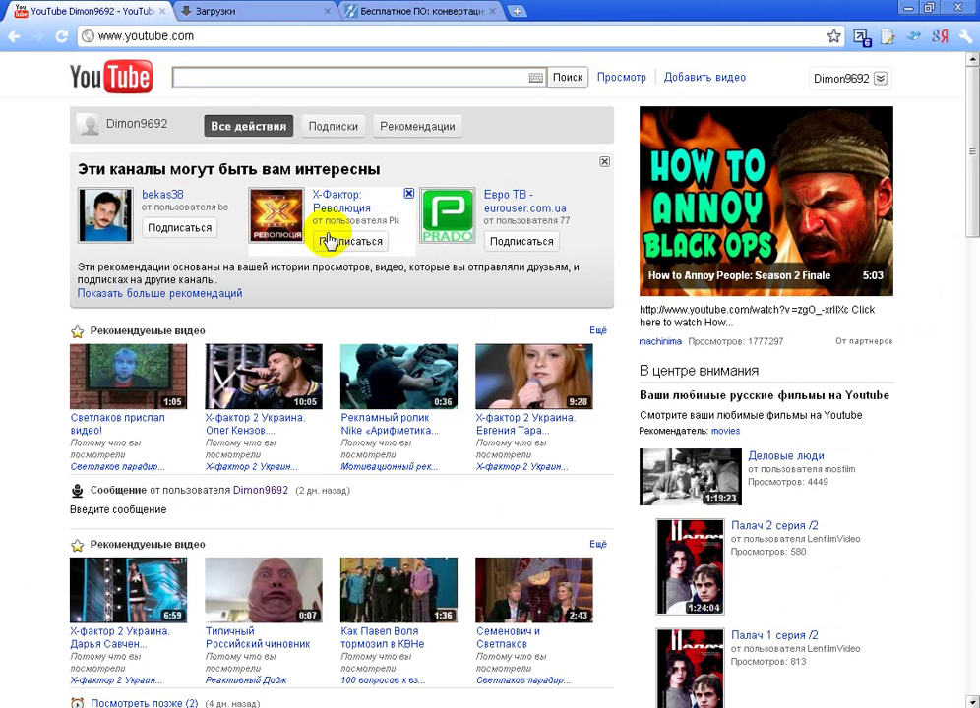
{"action": "left_click", "coordinate": [402, 383]}
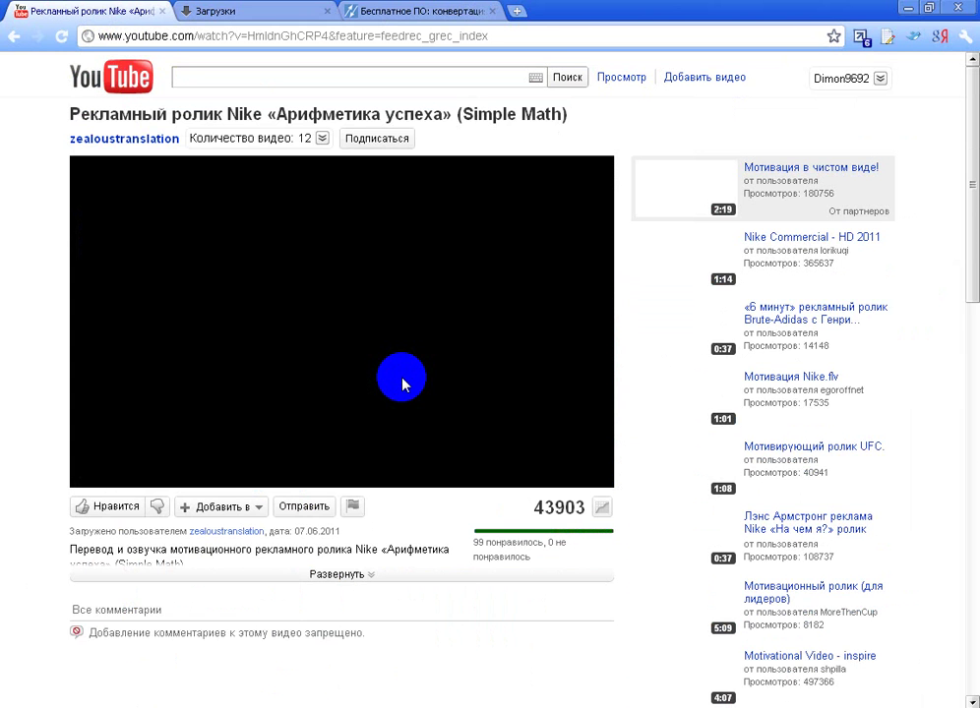
{"action": "left_click", "coordinate": [94, 476]}
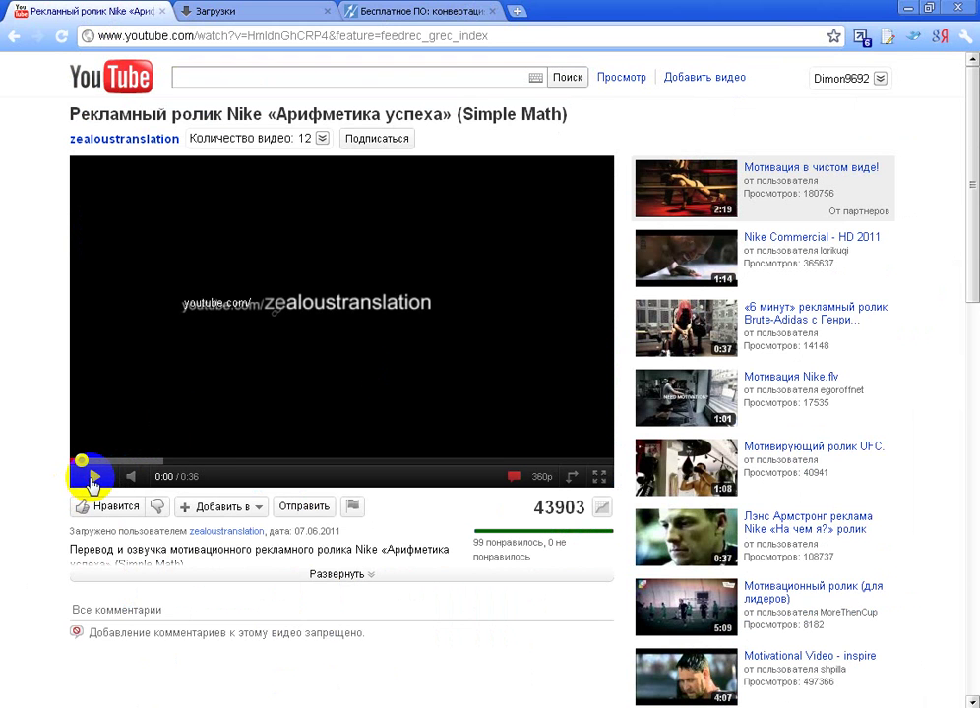
- Copy the full web address of the Nike video
{"action": "left_click_drag", "start_coordinate": [529, 33], "coordinate": [29, 28]}
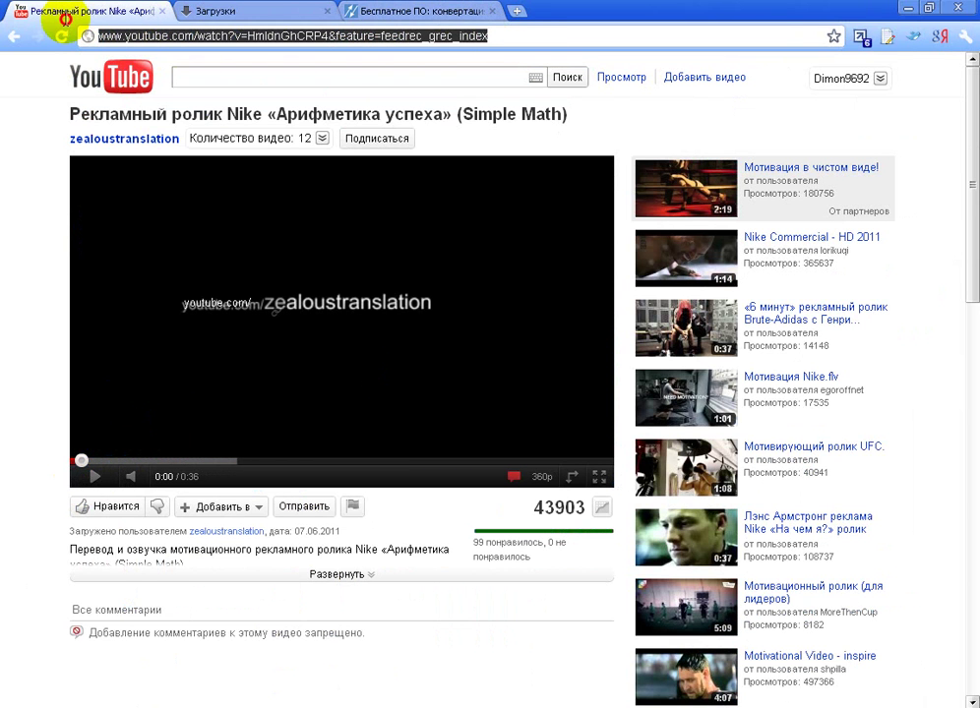
{"action": "right_click", "coordinate": [227, 35]}
{"action": "left_click", "coordinate": [259, 79]}
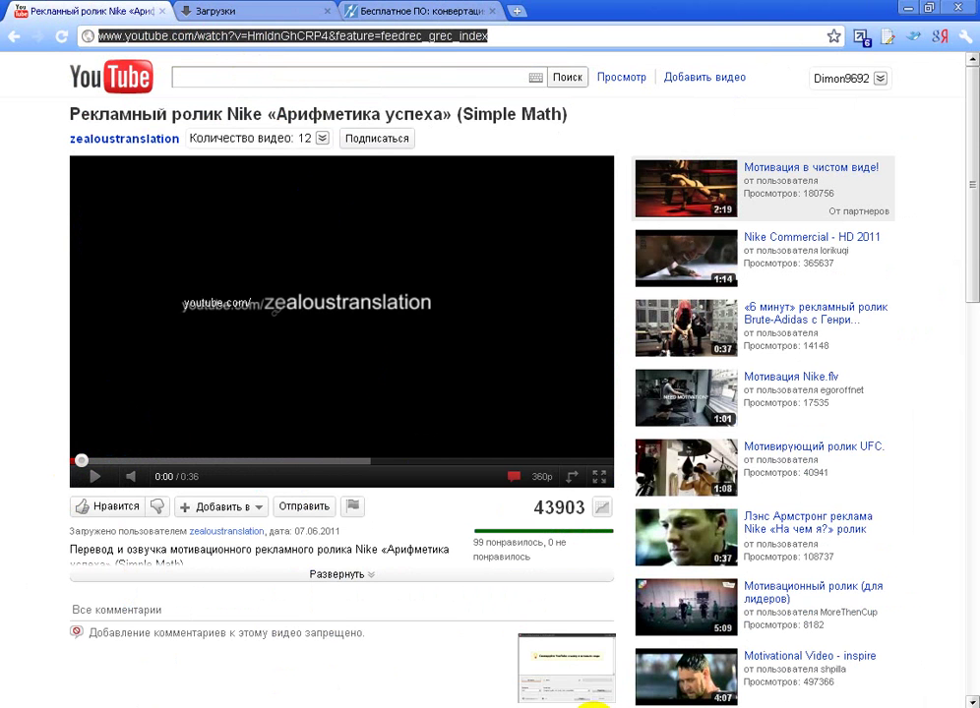
- Switch to Free YouTube Download, paste the copied video link and start downloading the video
{"action": "left_click", "coordinate": [590, 704]}
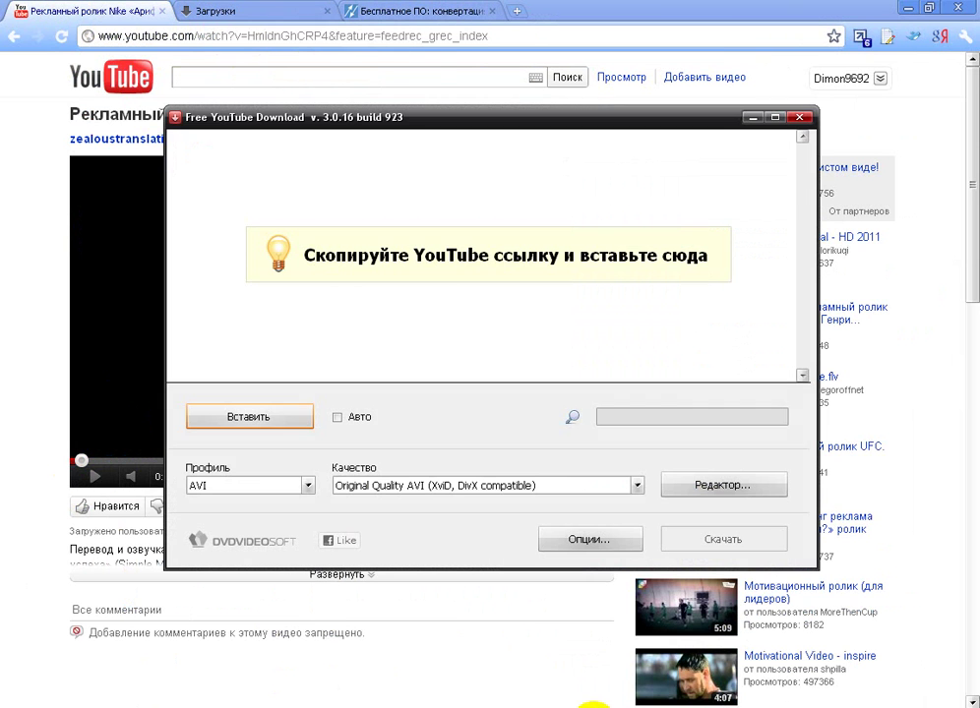
{"action": "left_click", "coordinate": [249, 417]}
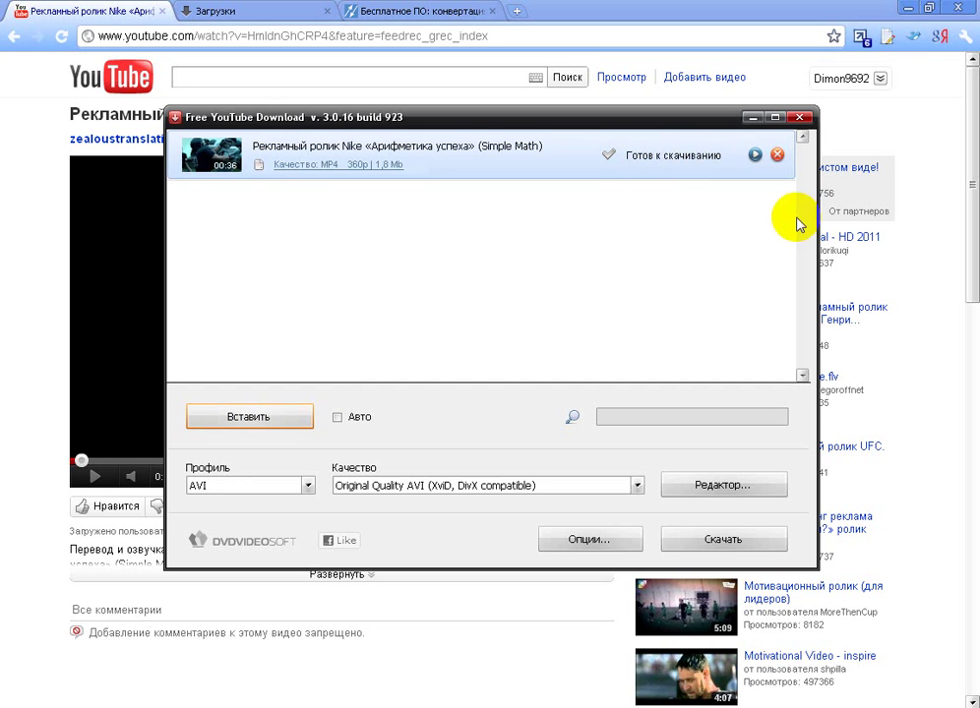
{"action": "left_click", "coordinate": [755, 156]}
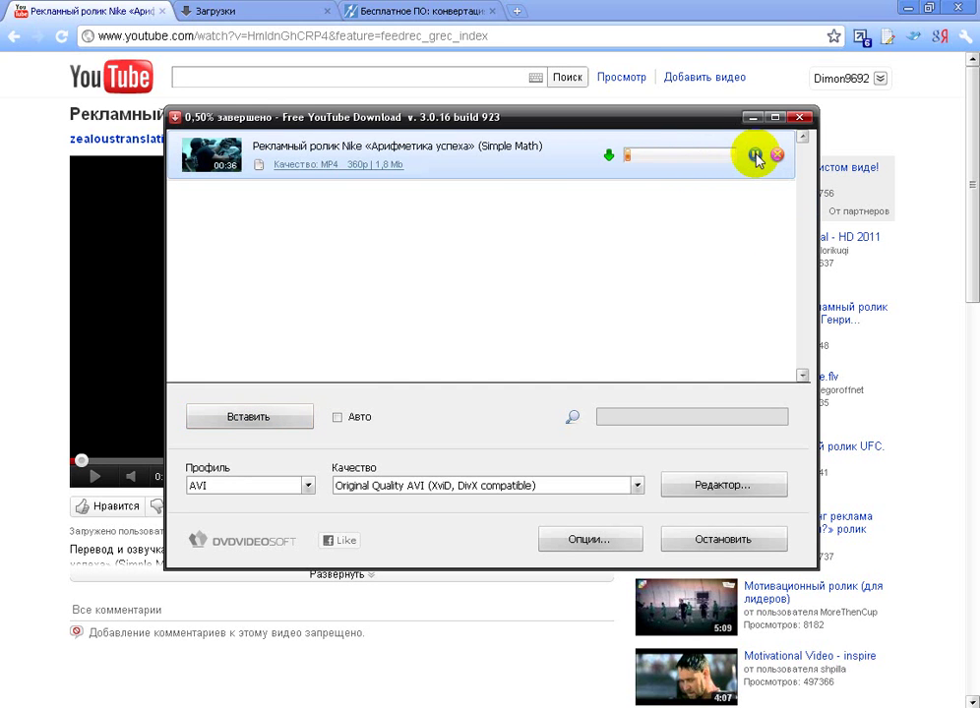